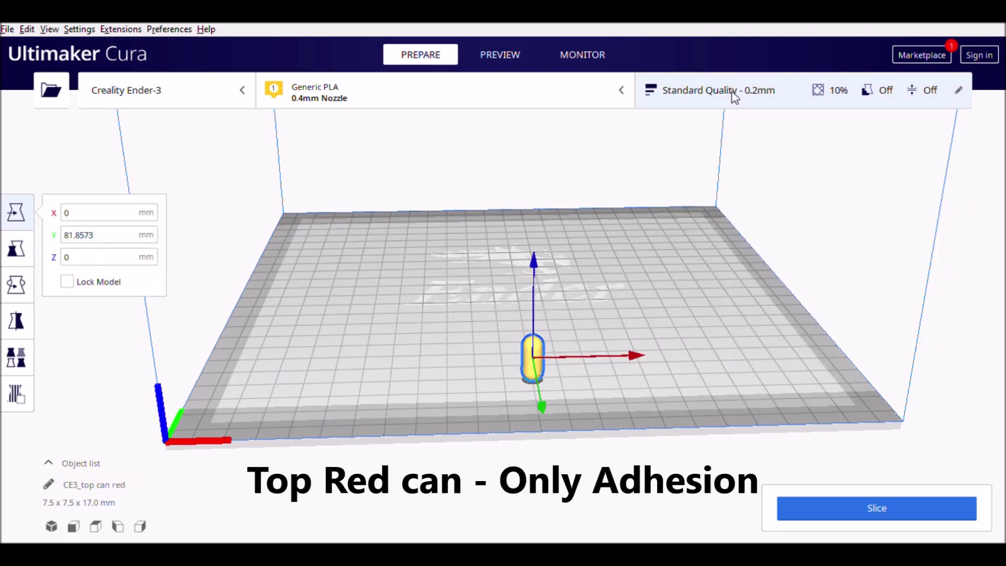
- Enable build-plate adhesion for the red top can and the slinger
left_click(733, 96)
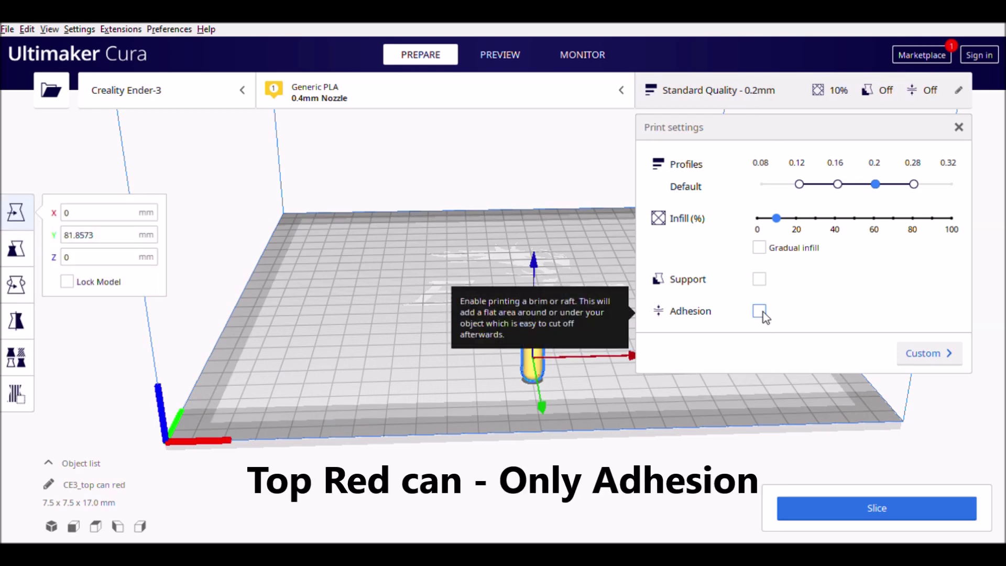
left_click(759, 312)
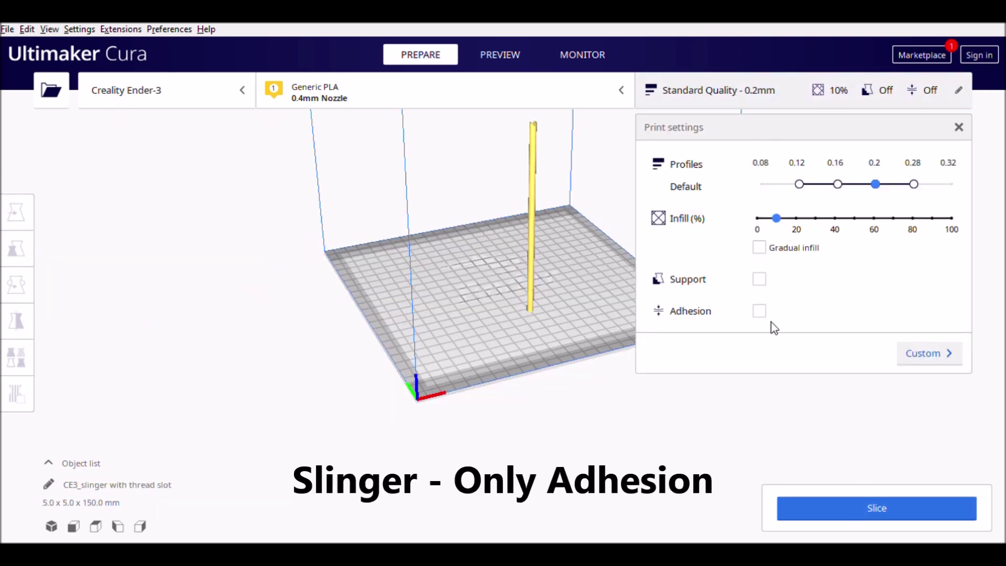
left_click(761, 313)
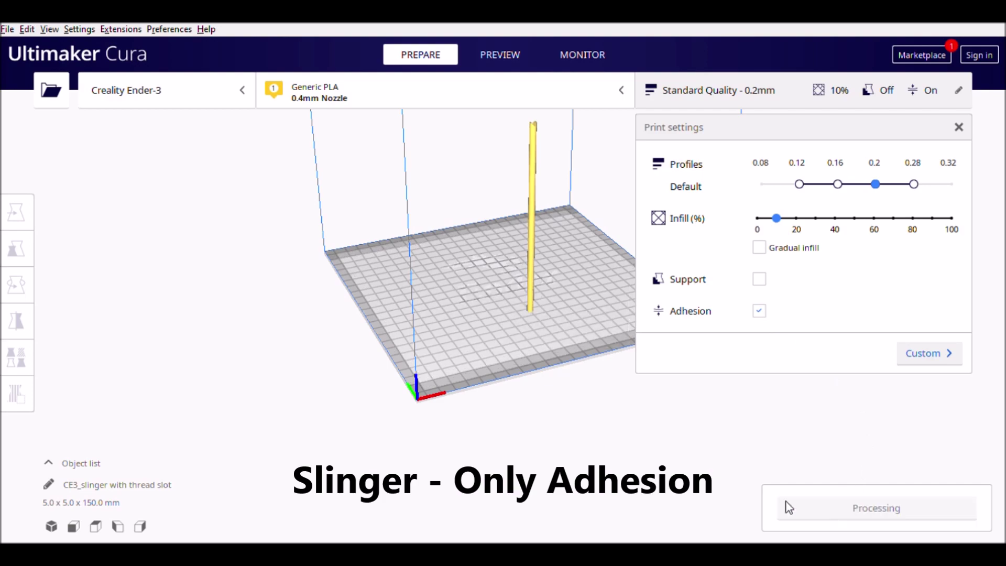